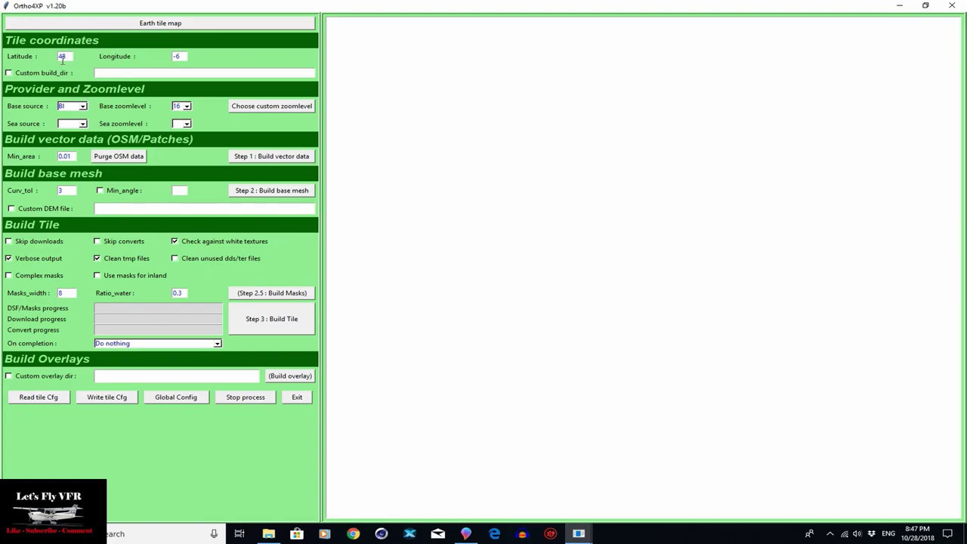
Keep BI as base imagery and use BI for the sea at zoom level 12.
left_click(83, 106)
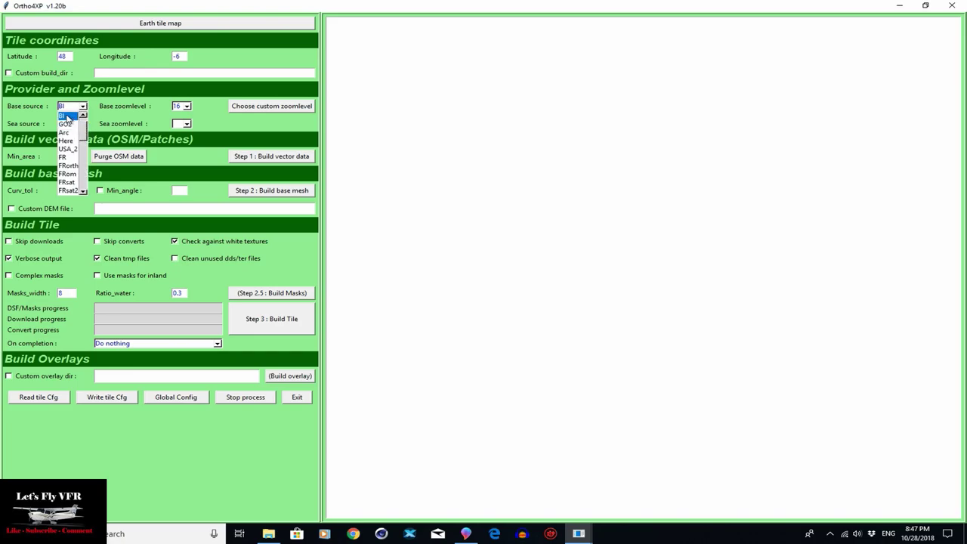
left_click(65, 115)
left_click(83, 123)
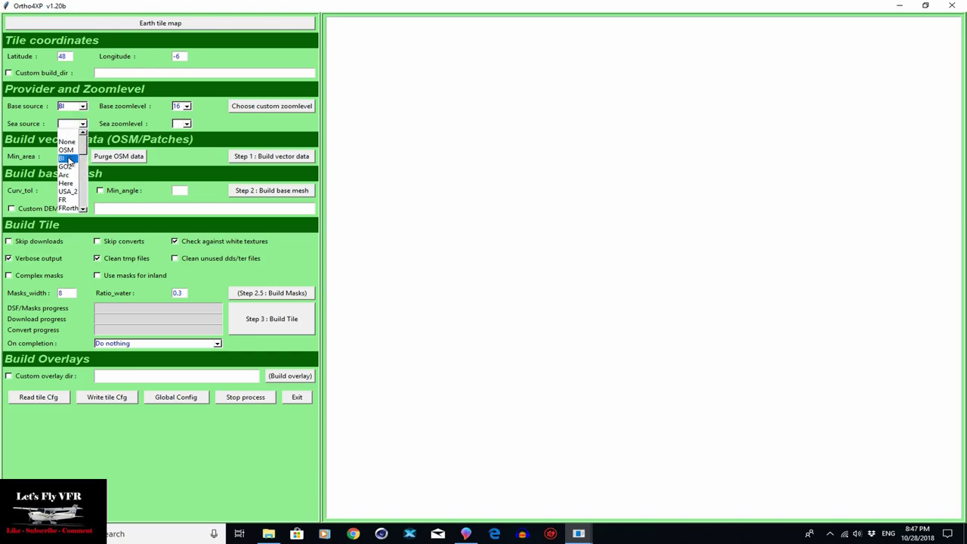
left_click(68, 159)
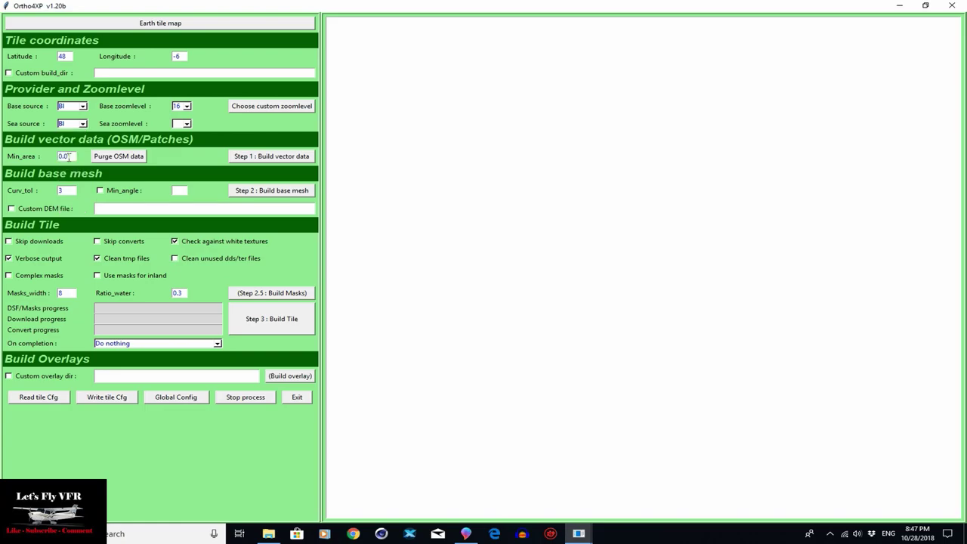
left_click(186, 124)
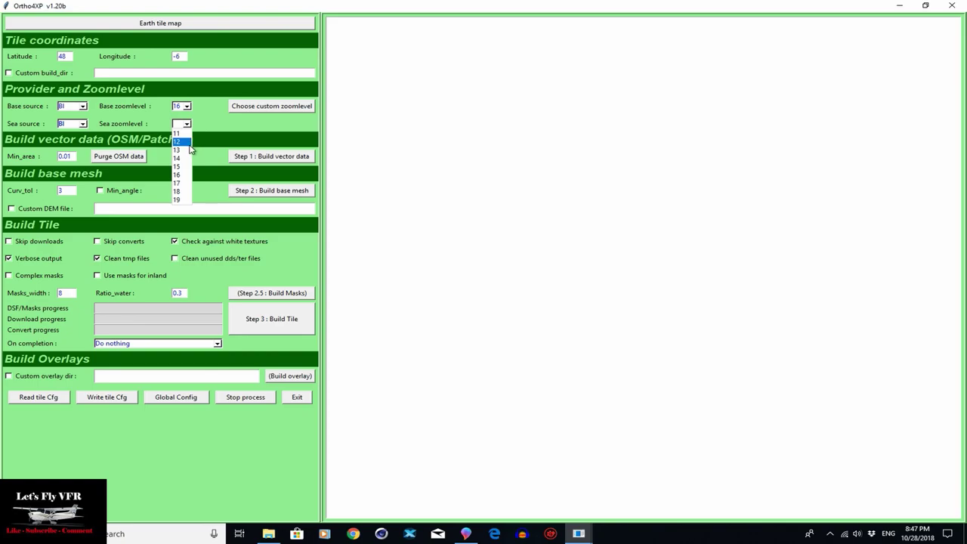
left_click(184, 142)
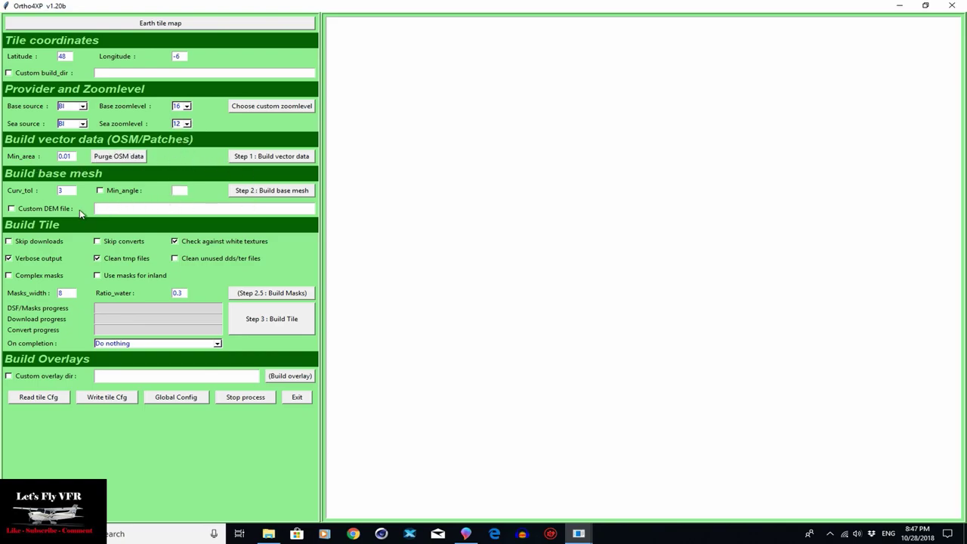
Enable Custom overlay dir, set to the X-Plane 11 Global Scenery folder.
left_click(8, 376)
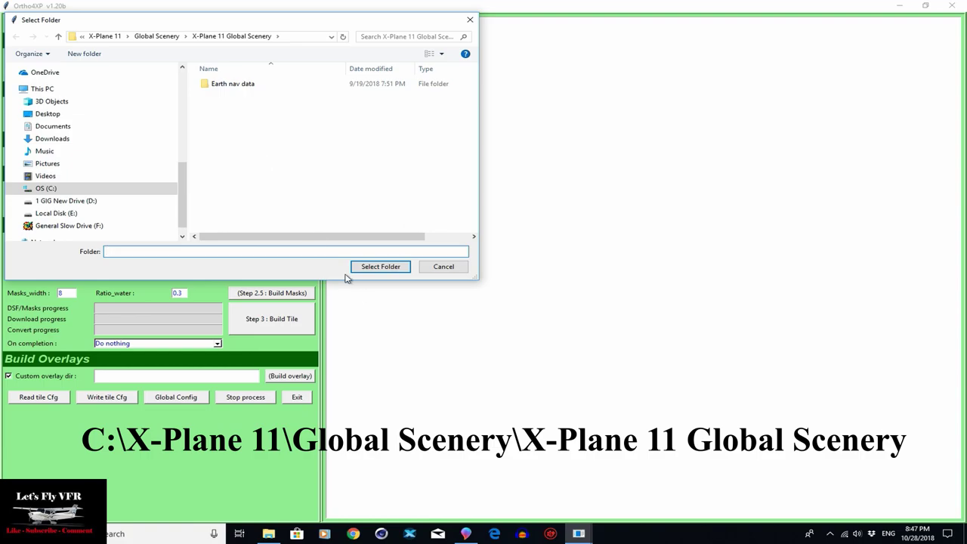
left_click(377, 266)
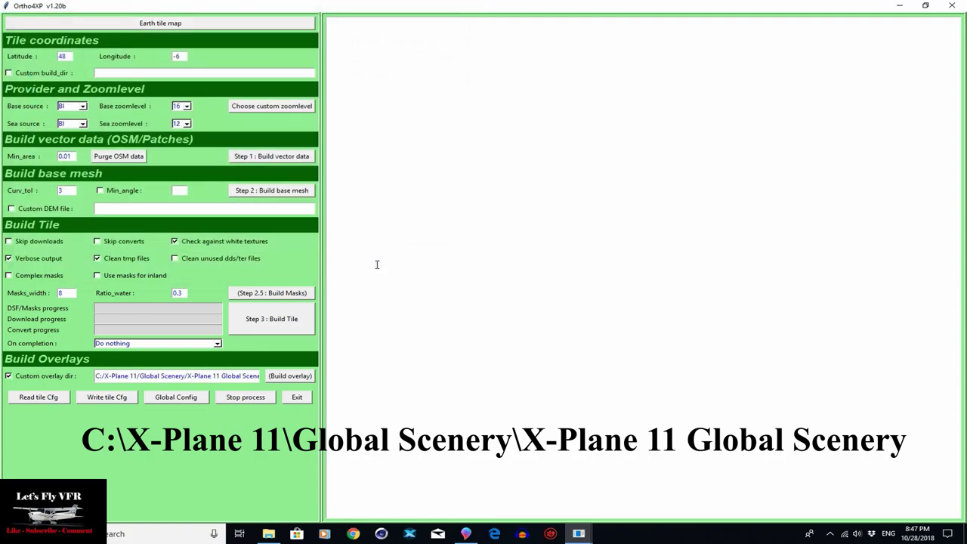
left_click(233, 24)
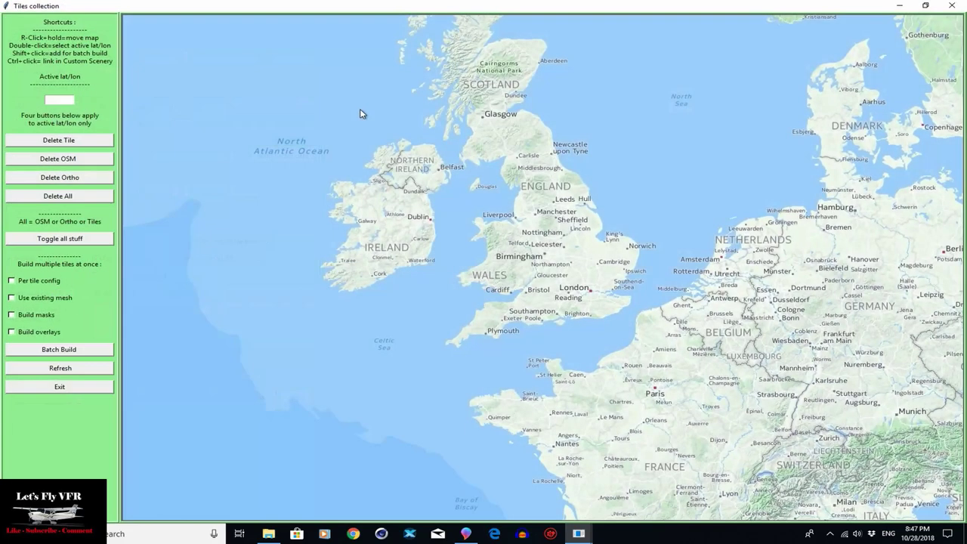
Move the earth map to South Australia and select tile -36+138 near Victor Harbor.
left_click_drag(518, 346, 352, 282)
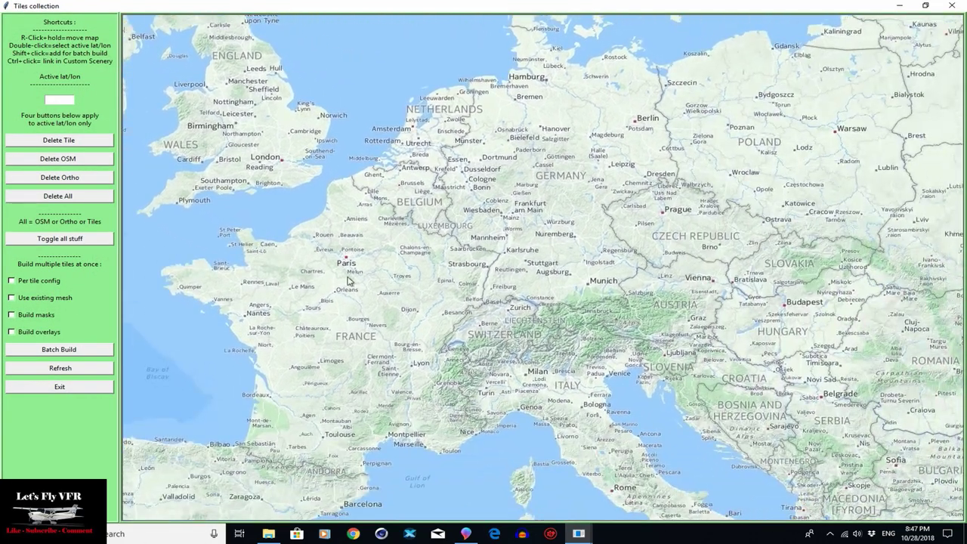
left_click_drag(600, 318, 389, 176)
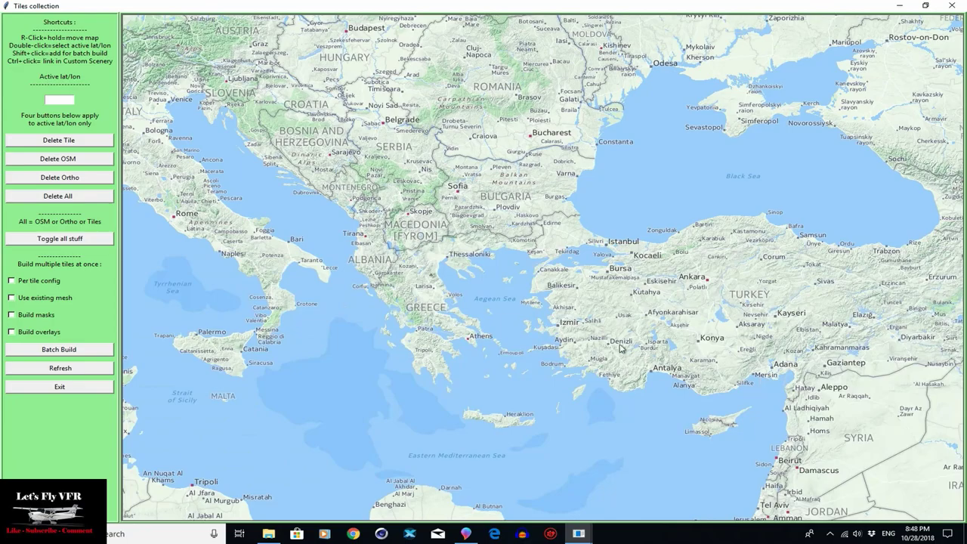
left_click_drag(682, 355, 372, 217)
left_click_drag(571, 311, 453, 249)
left_click_drag(740, 374, 398, 116)
left_click_drag(623, 374, 269, 239)
left_click_drag(655, 379, 214, 175)
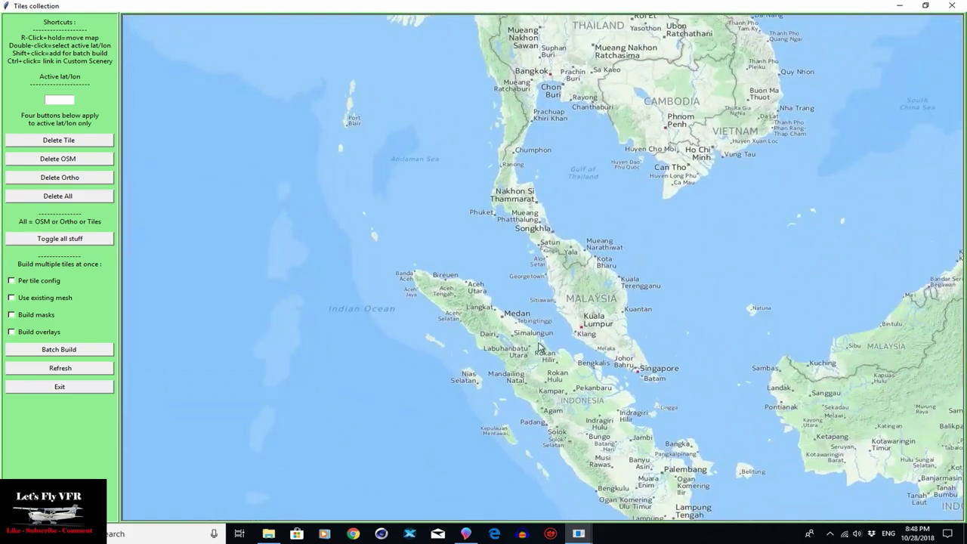
left_click_drag(174, 272, 156, 187)
scroll(156, 187, "up", 1)
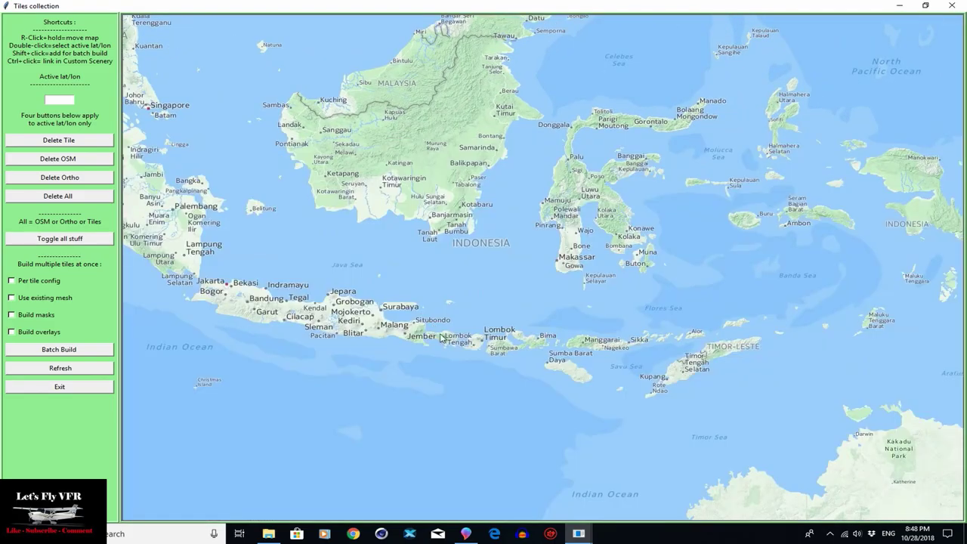
left_click_drag(594, 491, 405, 182)
left_click_drag(333, 172, 188, 176)
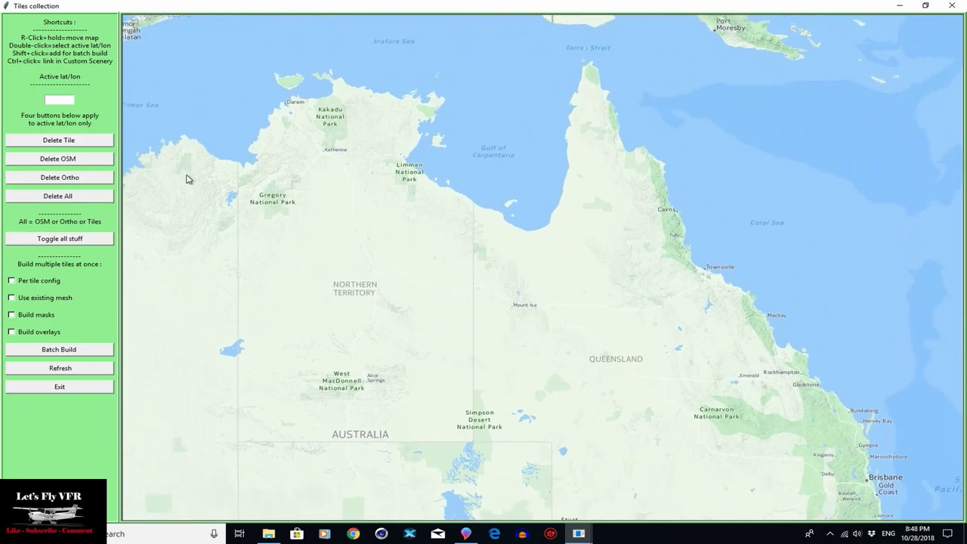
left_click_drag(469, 435, 476, 148)
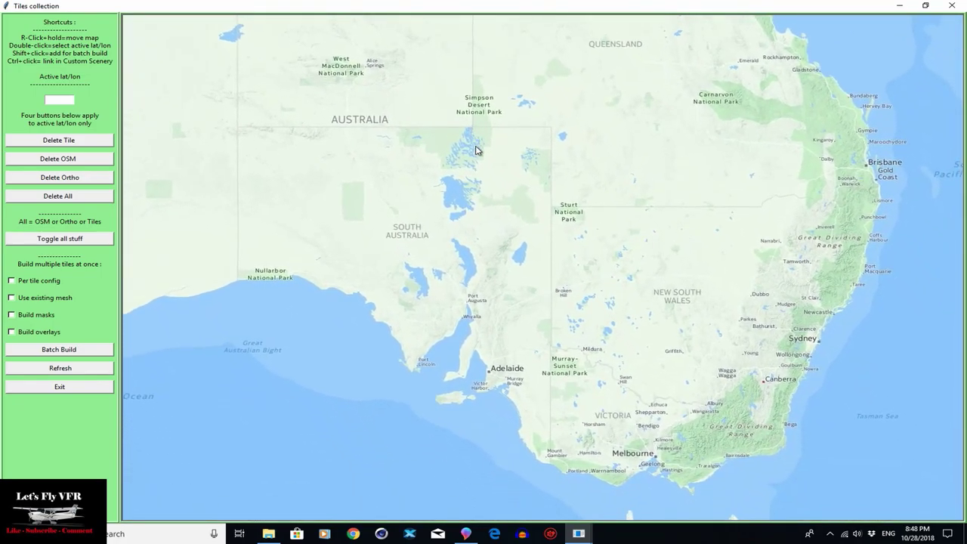
double_click(489, 379)
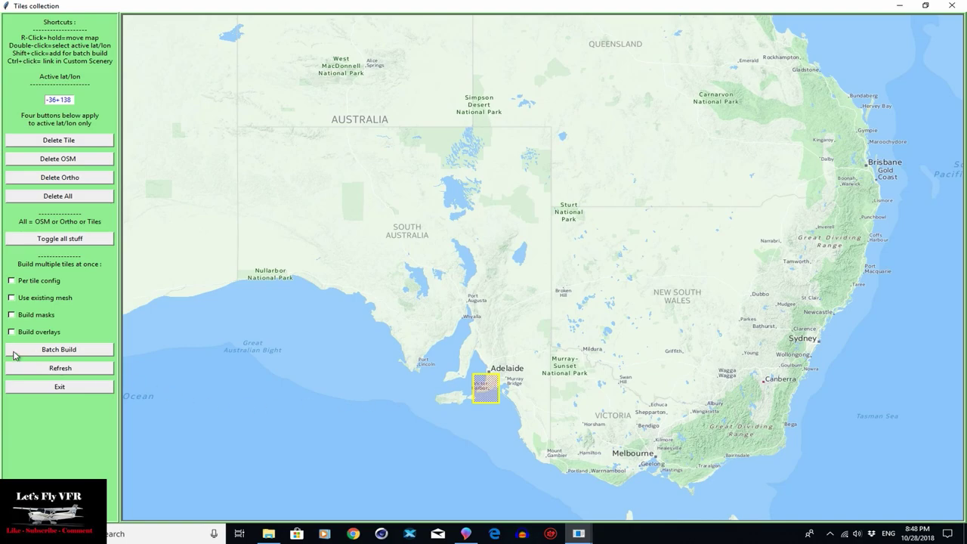
Batch build the selected tile with Build masks and Build overlays enabled.
left_click(12, 315)
left_click(12, 331)
left_click(59, 352)
Close the Tiles collection map window to return to Ortho4XP's build log.
left_click(898, 6)
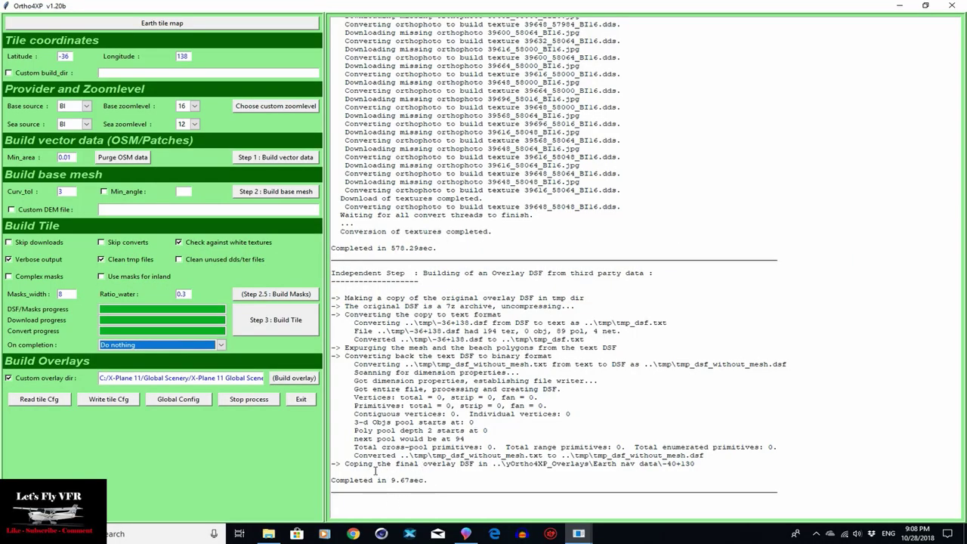
Load the custom zoom level preview and add a ZL17 zone around Aldinga Aerodrome.
left_click(257, 112)
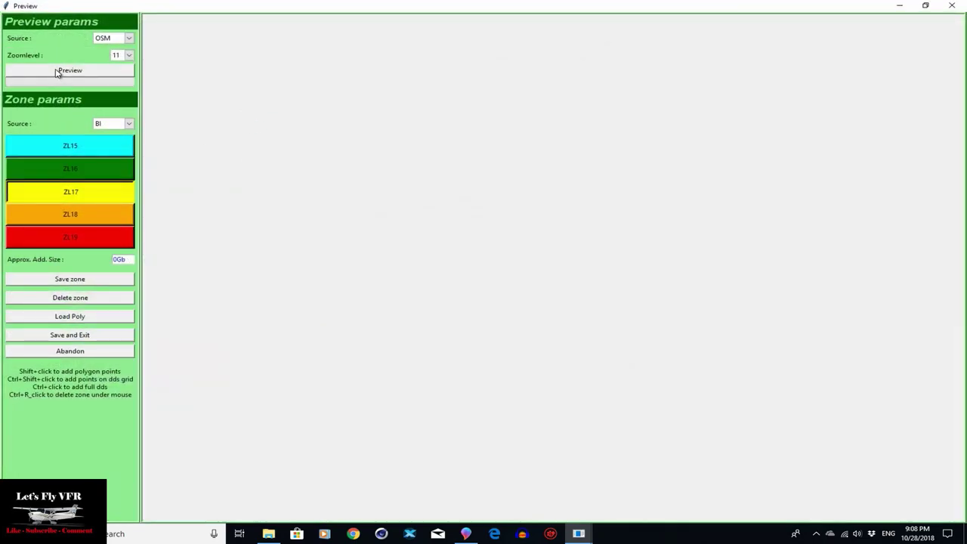
left_click(57, 72)
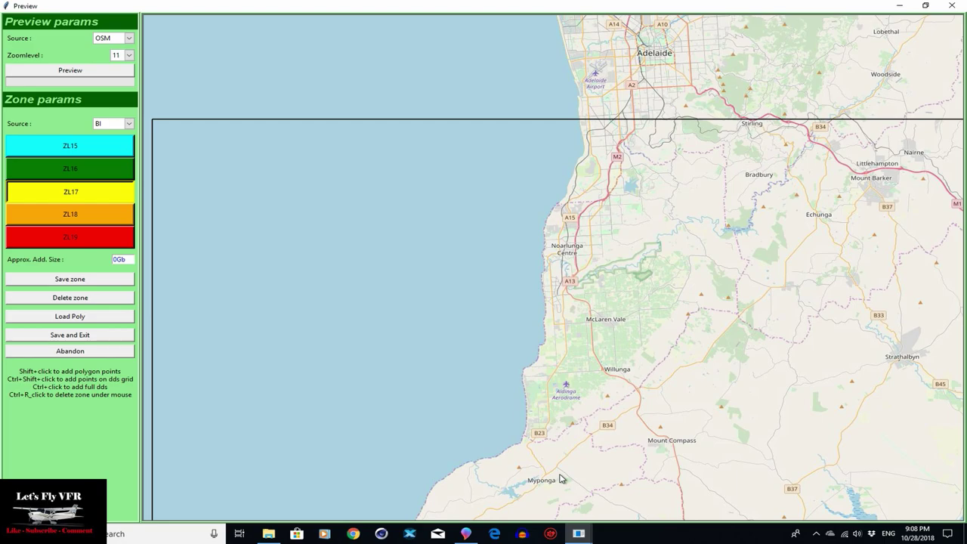
left_click(566, 387, "ctrl")
Add a 2x3 block of six ZL19 tiles inside the Aldinga zone and save the zones.
left_click(58, 239)
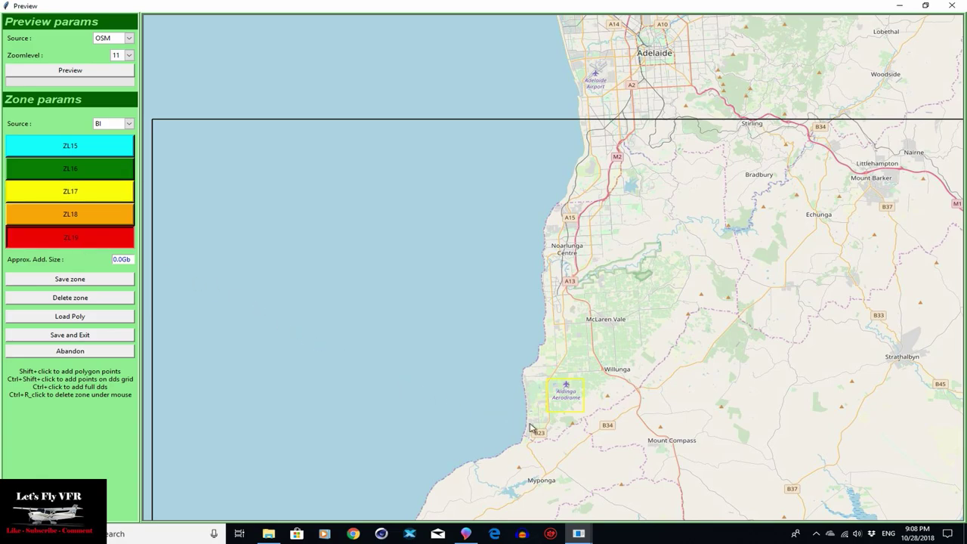
left_click(562, 398, "ctrl")
left_click(561, 390, "ctrl")
left_click(565, 383, "ctrl")
left_click(570, 382, "ctrl")
left_click(570, 391, "ctrl")
left_click(571, 400, "ctrl")
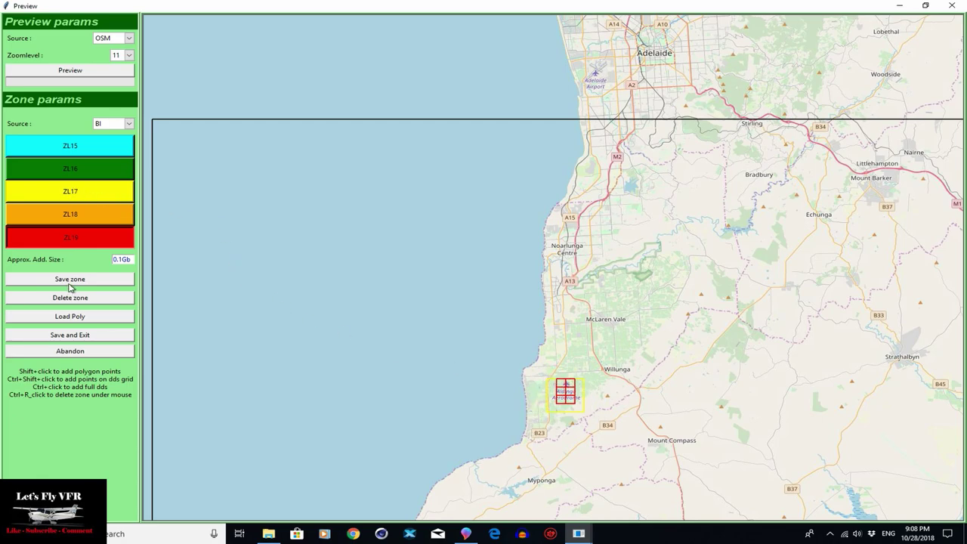
left_click(70, 334)
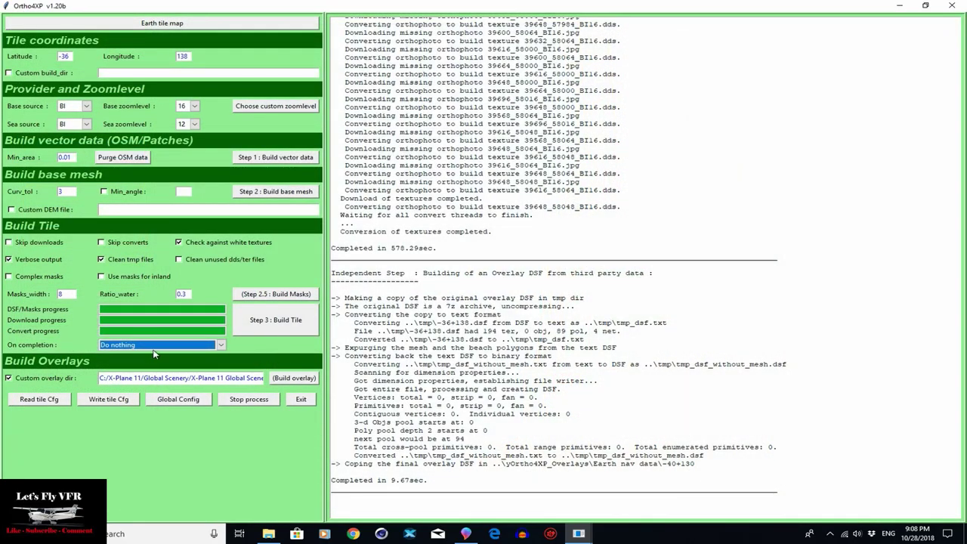
Rebuild tile -36+138 with the new zoom zones, then close Ortho4XP.
left_click(273, 322)
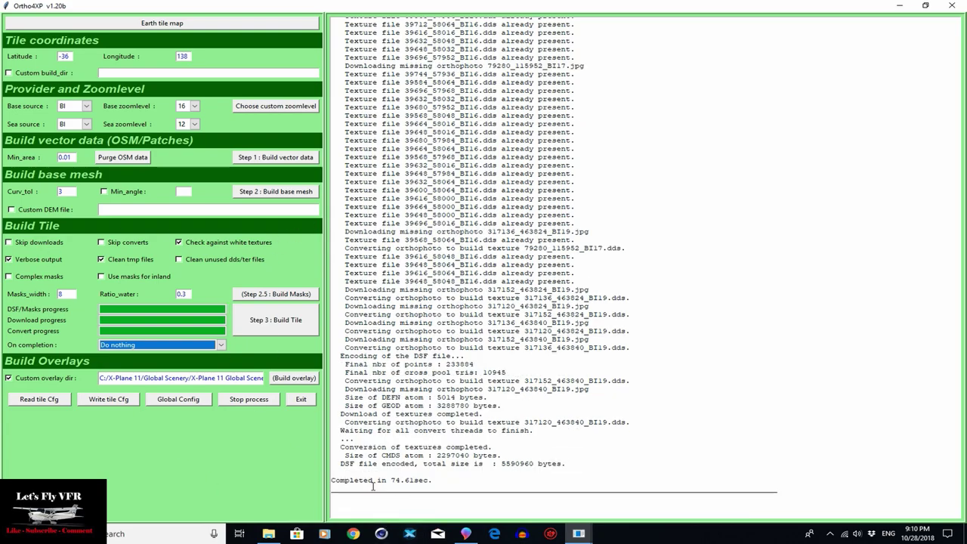
left_click(949, 5)
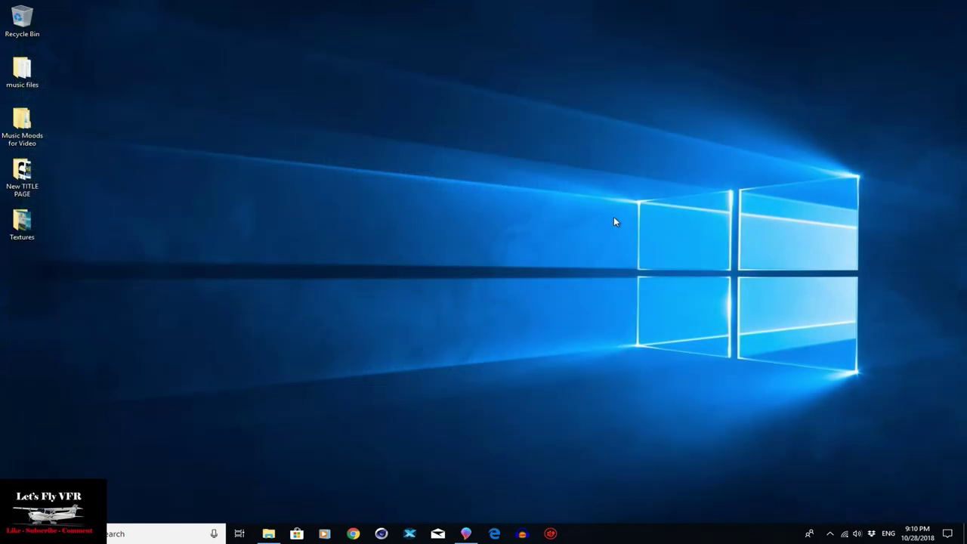
Maximize File Explorer, browse to D:\Ortho4xp\Ortho4XP\Tiles, and right-click zOrtho4XP_-36+138.
left_click(268, 534)
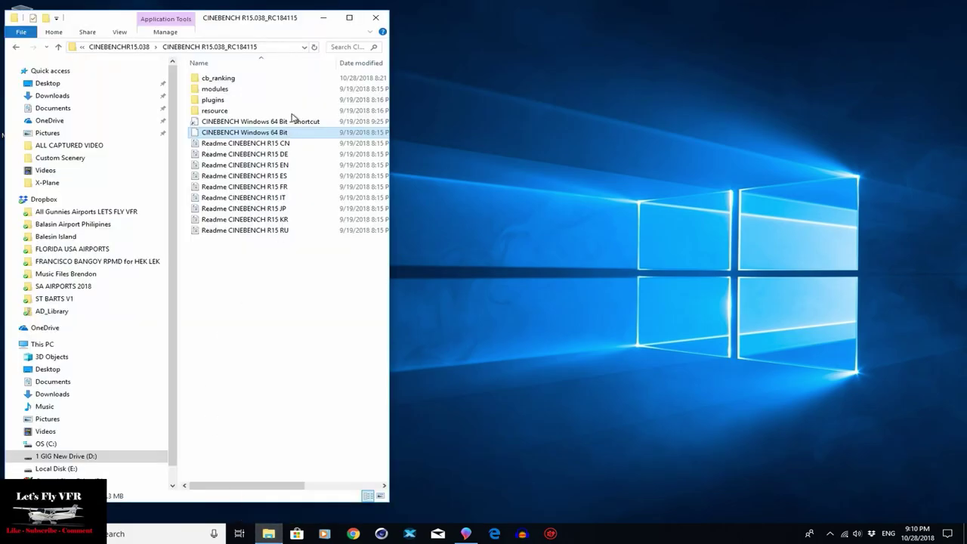
left_click(349, 17)
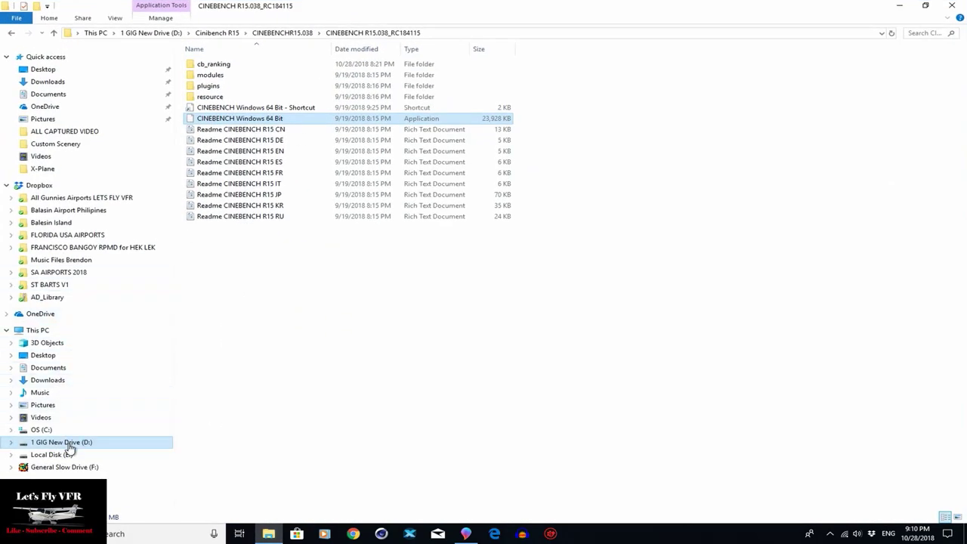
left_click(66, 444)
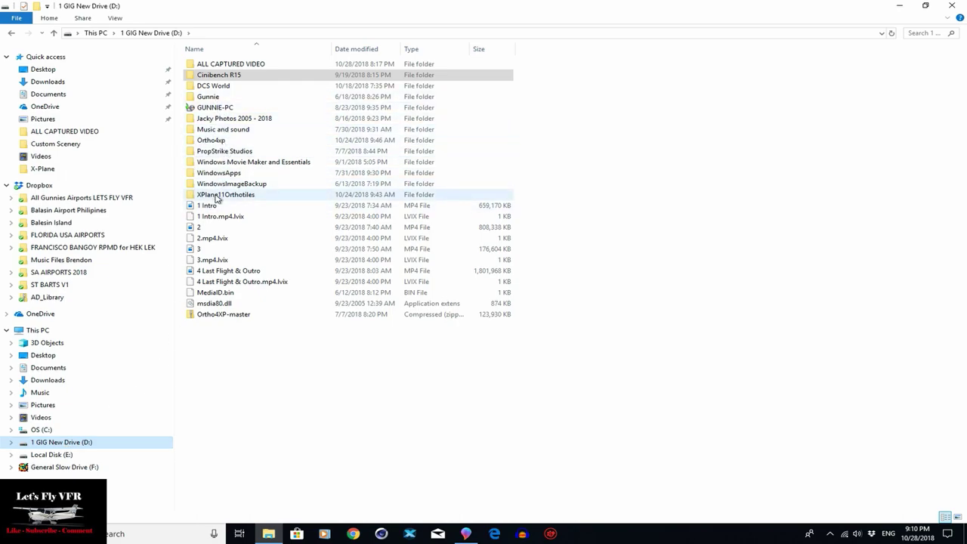
double_click(219, 141)
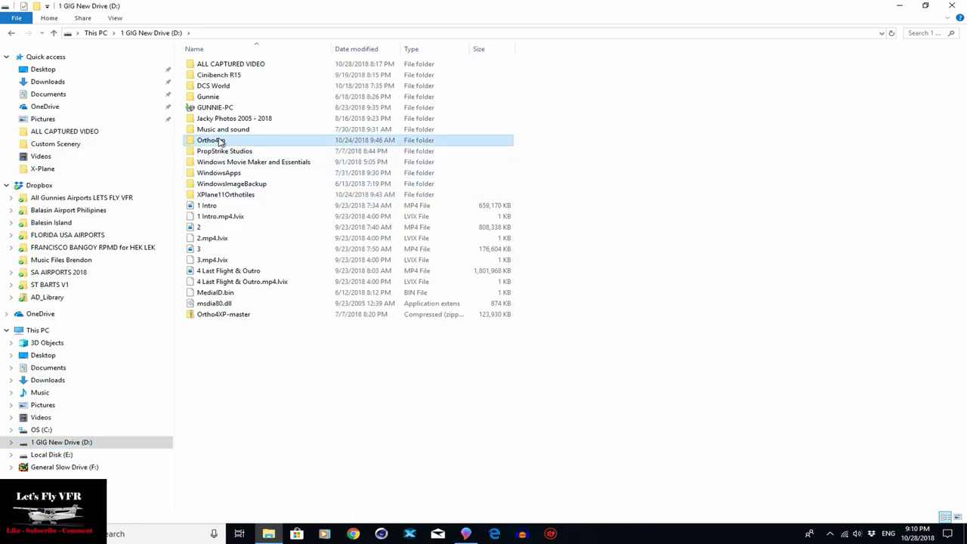
left_click(216, 66)
double_click(216, 66)
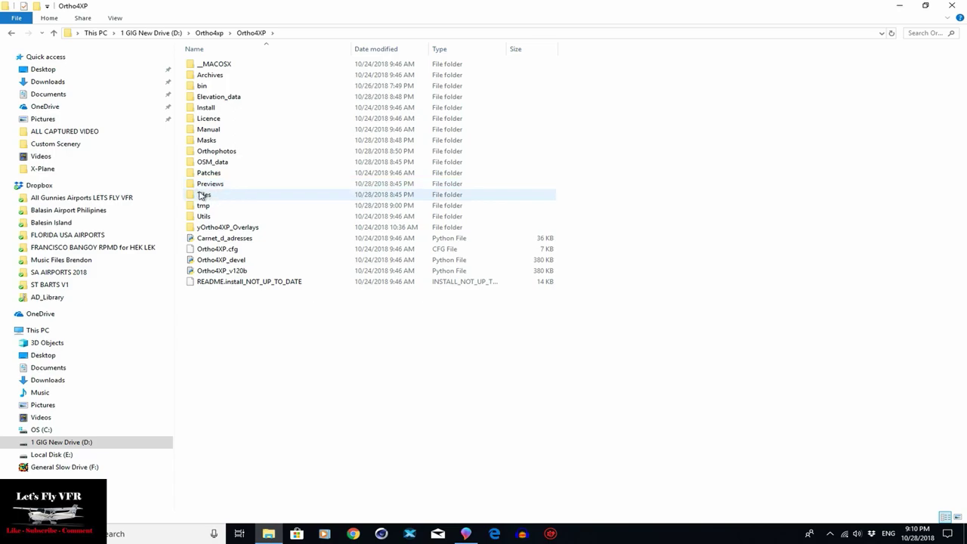
left_click(202, 195)
double_click(202, 194)
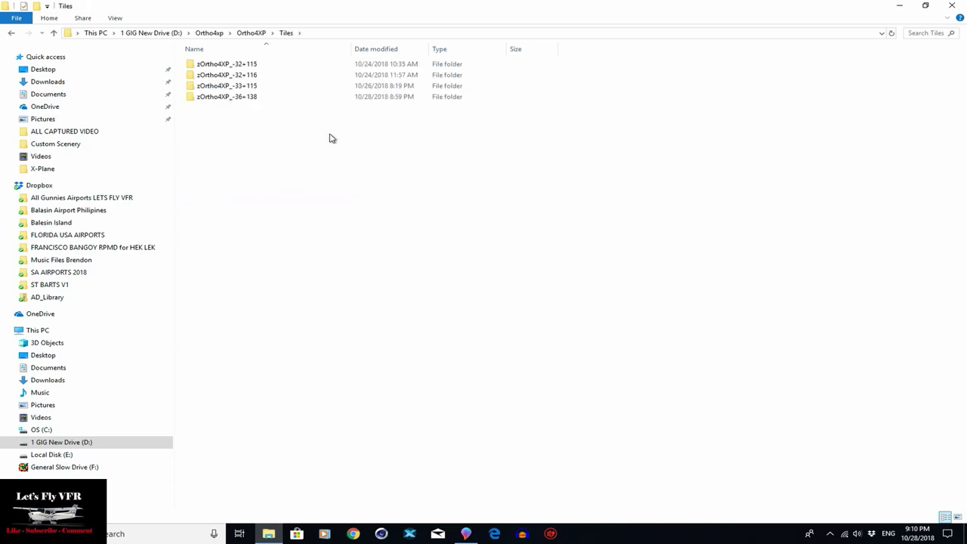
left_click(368, 99)
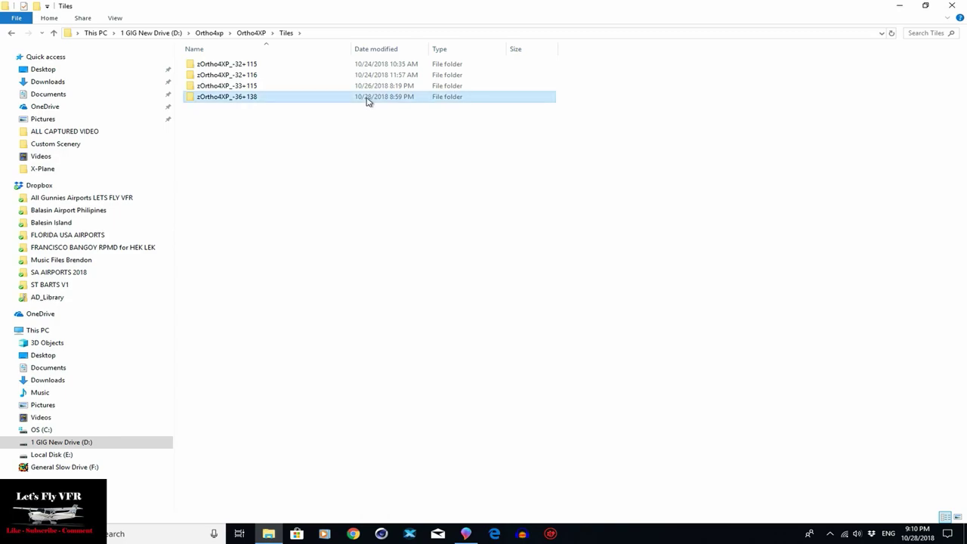
right_click(267, 99)
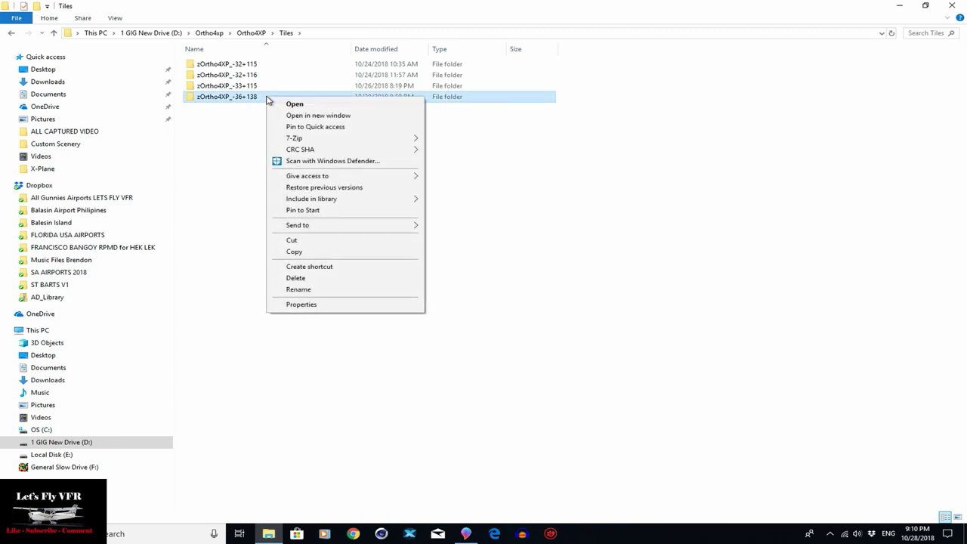
Create a shortcut to the zOrtho4XP_-36+138 folder and cut it.
left_click(303, 269)
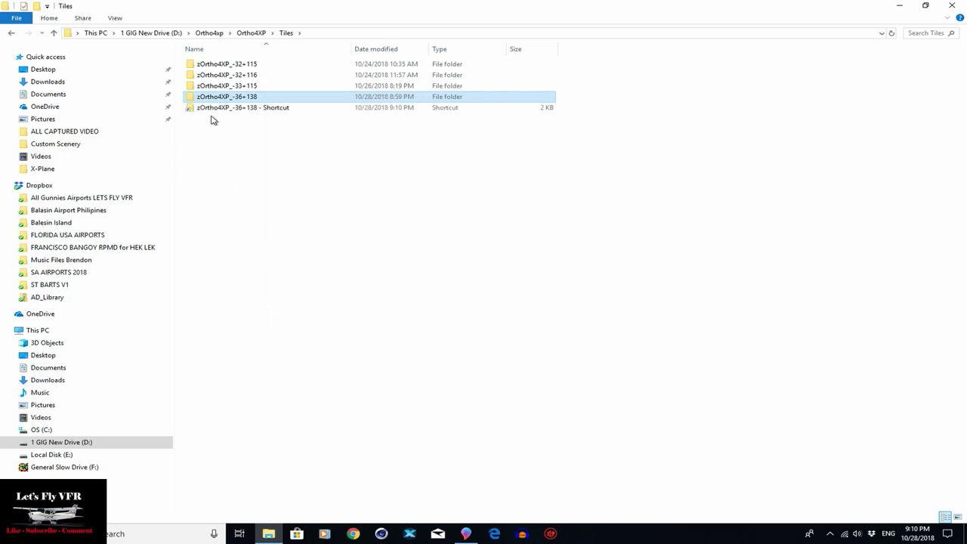
left_click(214, 112)
right_click(218, 112)
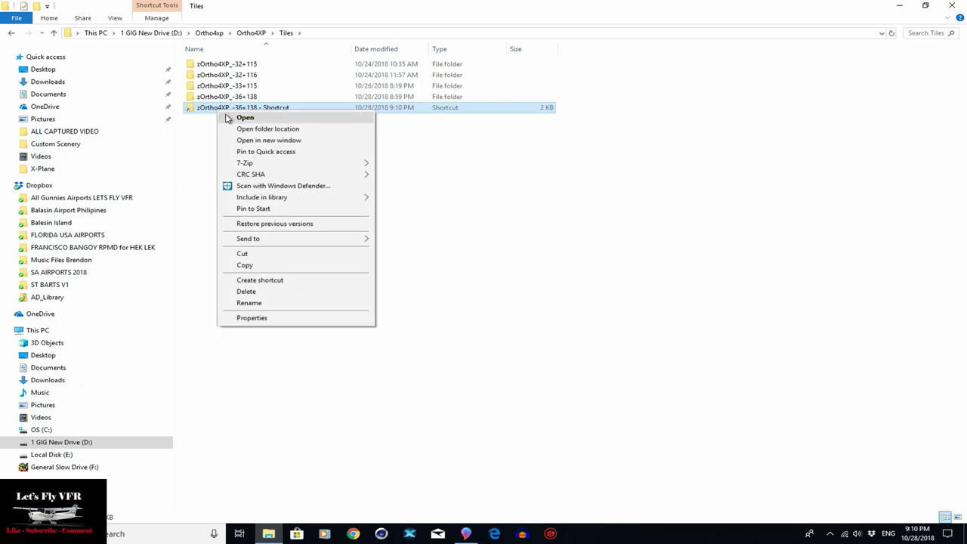
left_click(241, 254)
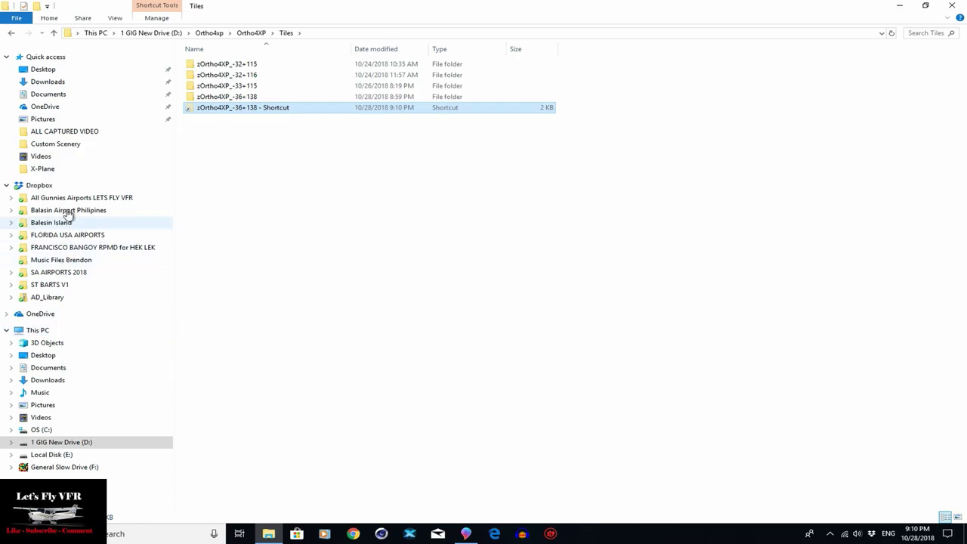
Paste the shortcut into C:\X-Plane 11\Custom Scenery, replacing the existing copy.
left_click(51, 170)
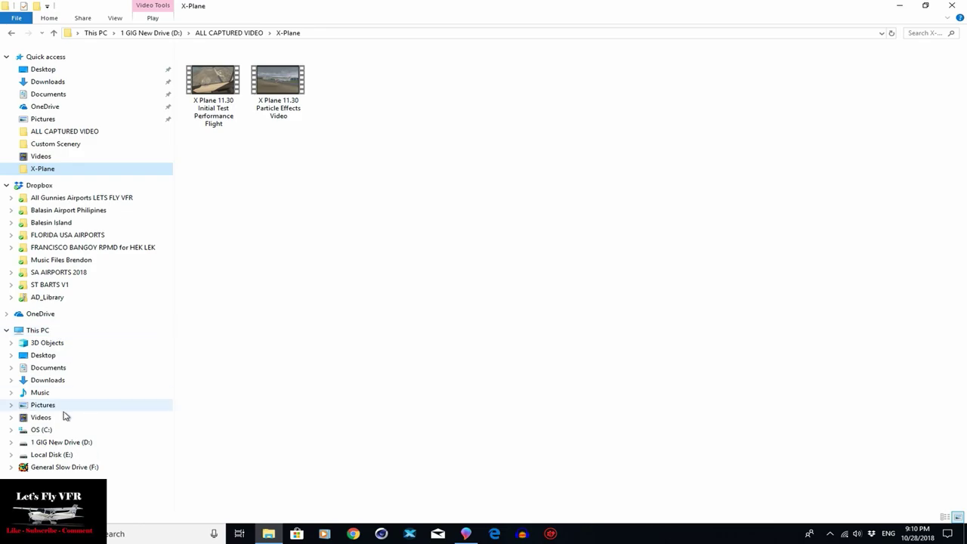
left_click(46, 429)
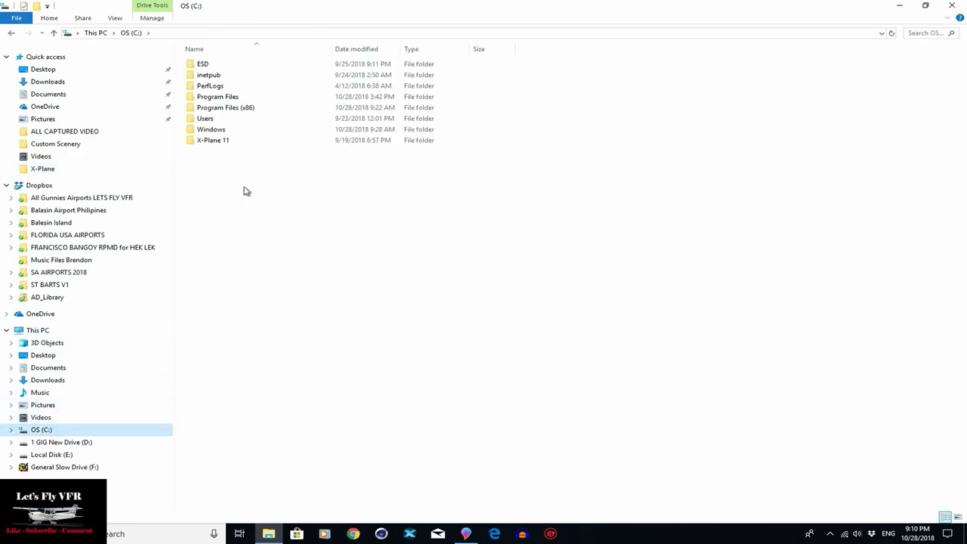
double_click(223, 142)
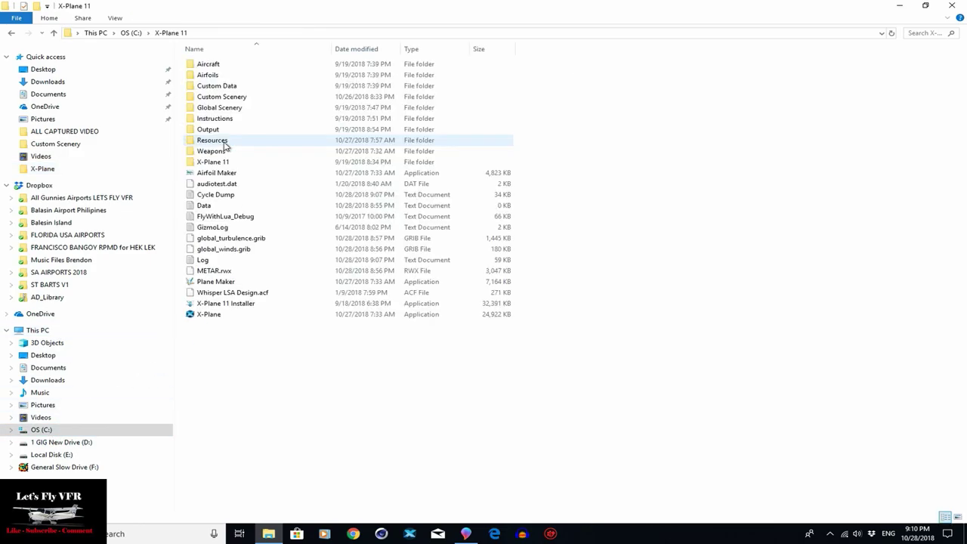
double_click(212, 97)
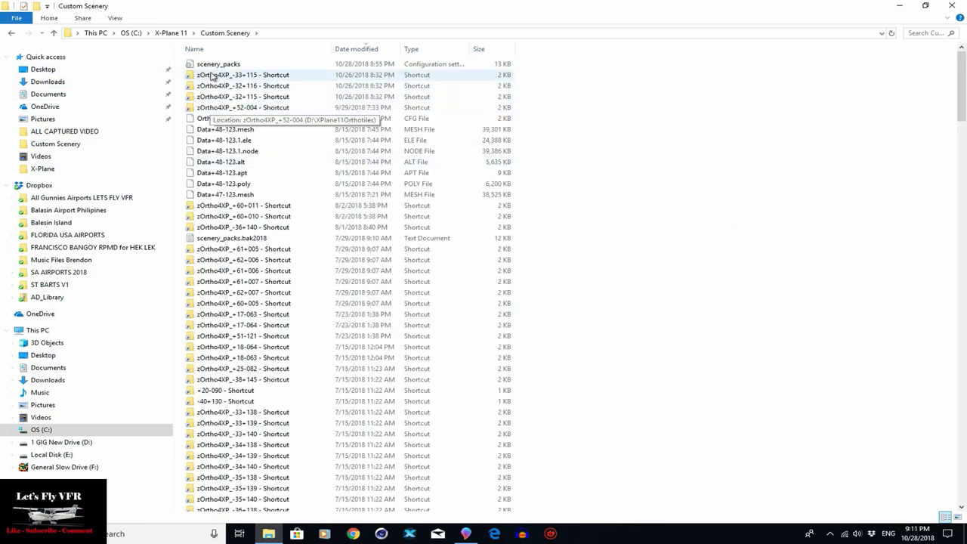
right_click(633, 169)
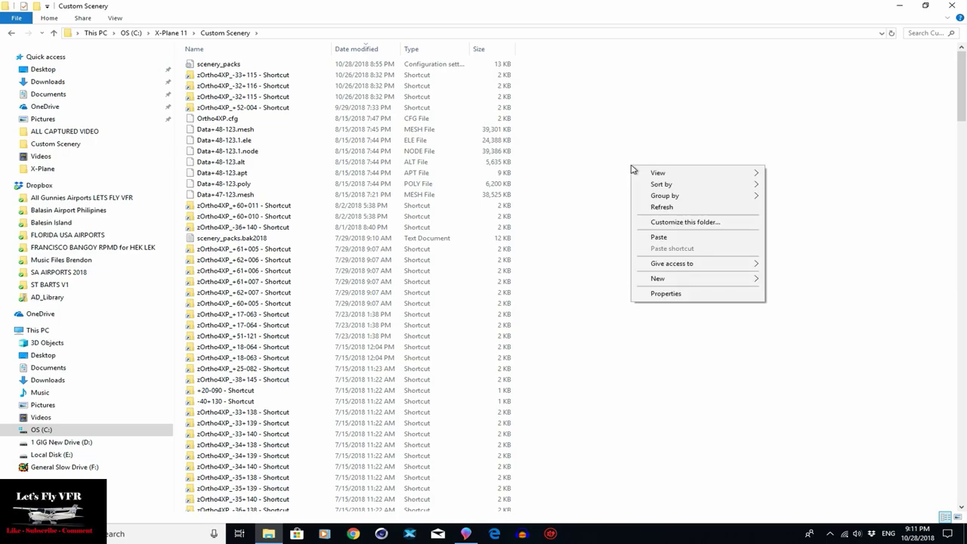
left_click(660, 240)
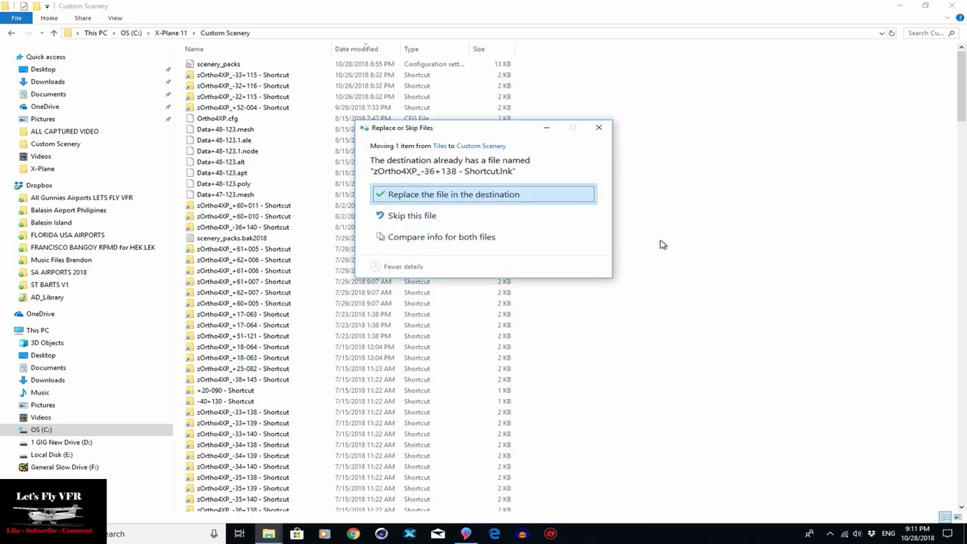
left_click(425, 196)
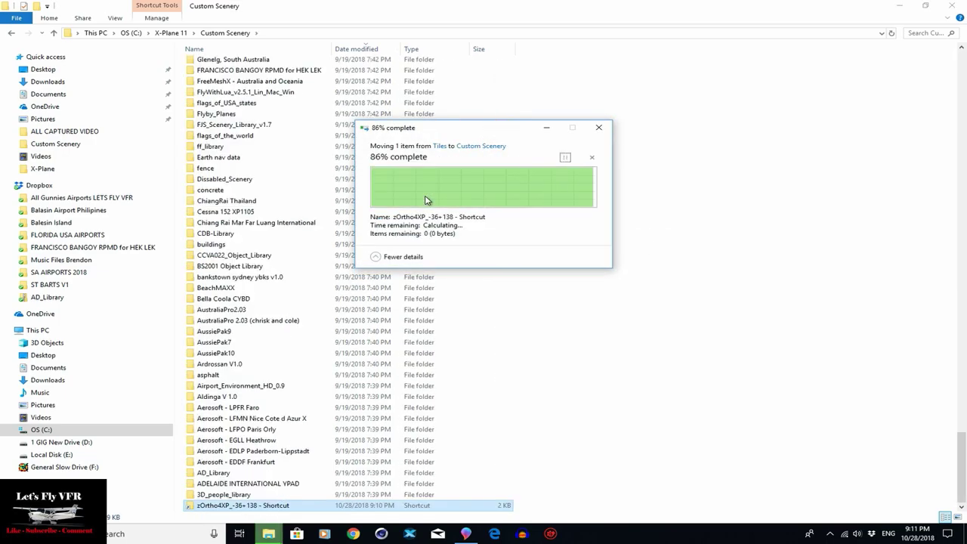
left_click(538, 250)
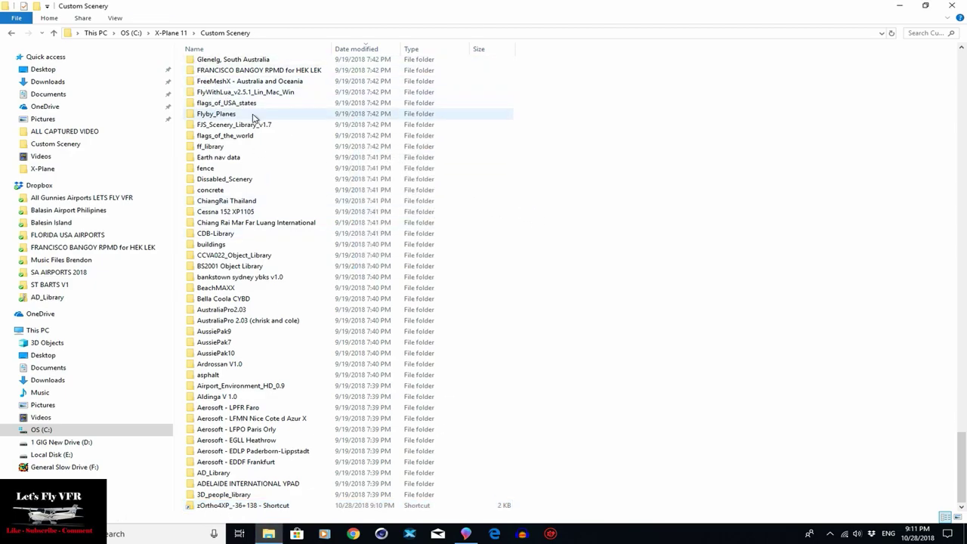
scroll(255, 117, "up", 20)
scroll(254, 117, "up", 20)
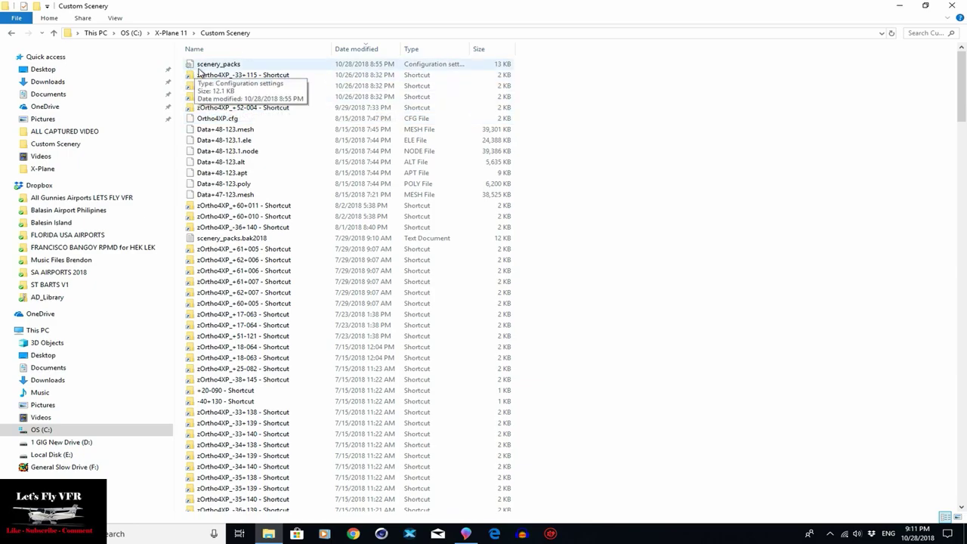
double_click(220, 65)
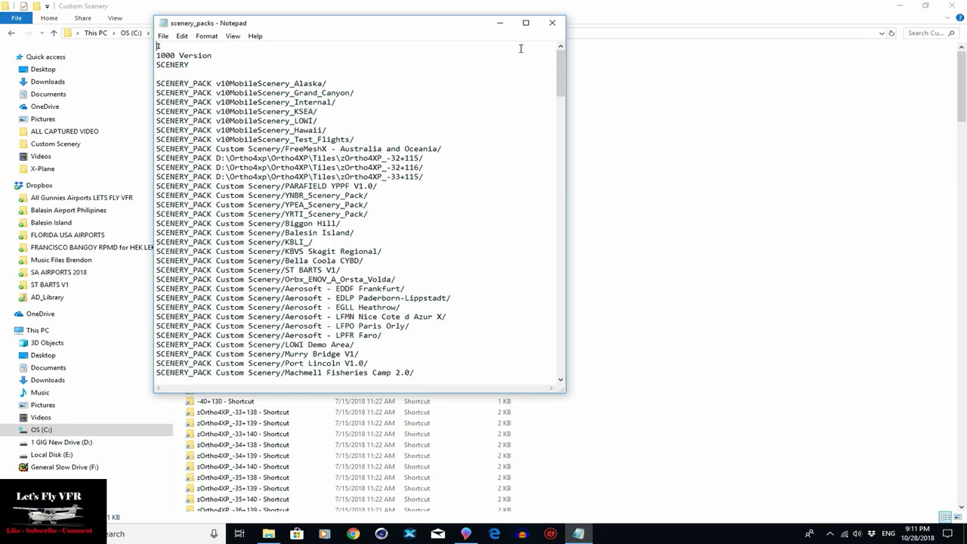
left_click(552, 22)
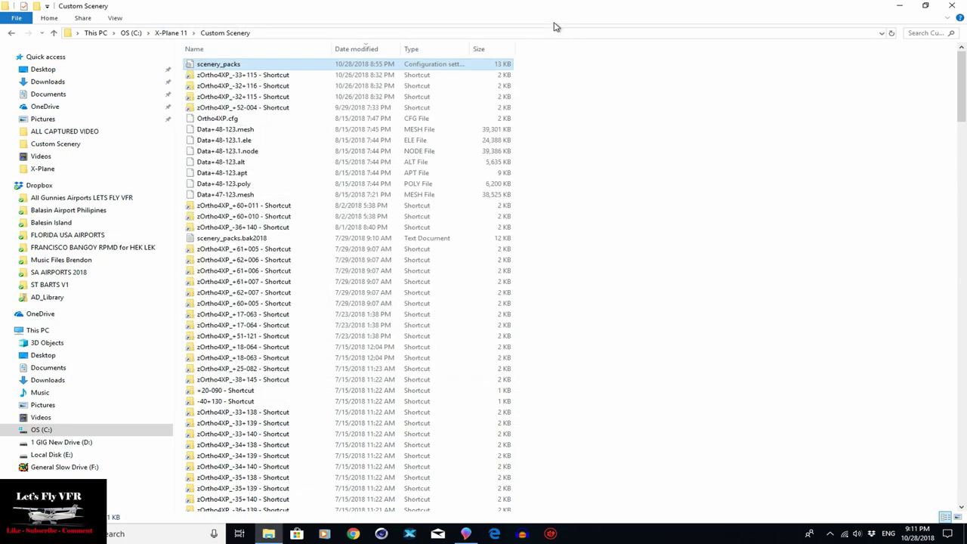
Close the Custom Scenery window, check the Start menu, then reopen File Explorer.
left_click(951, 6)
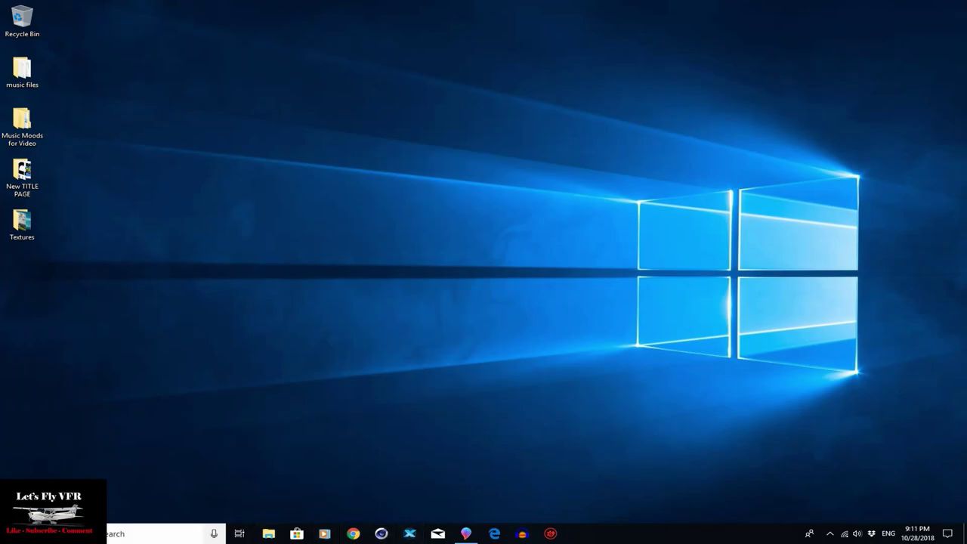
left_click(15, 533)
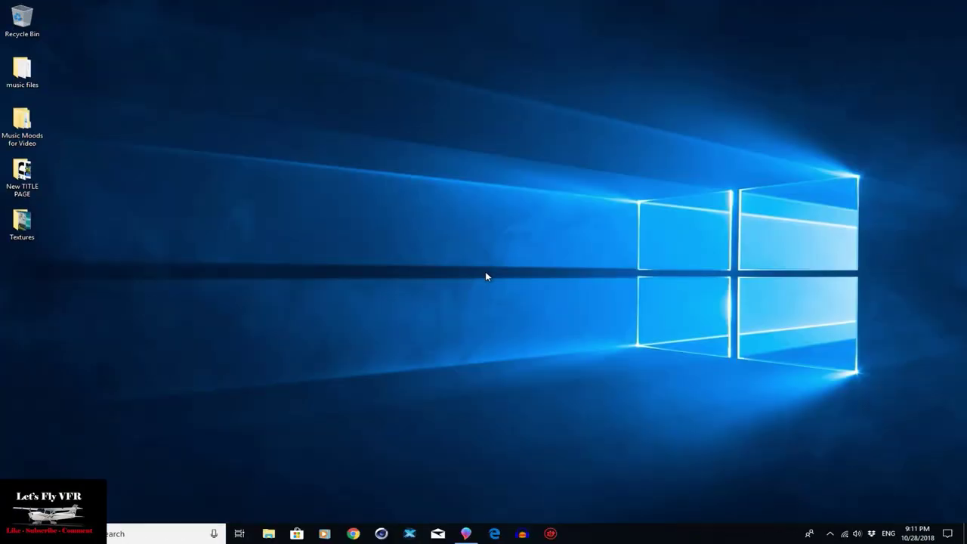
left_click(260, 534)
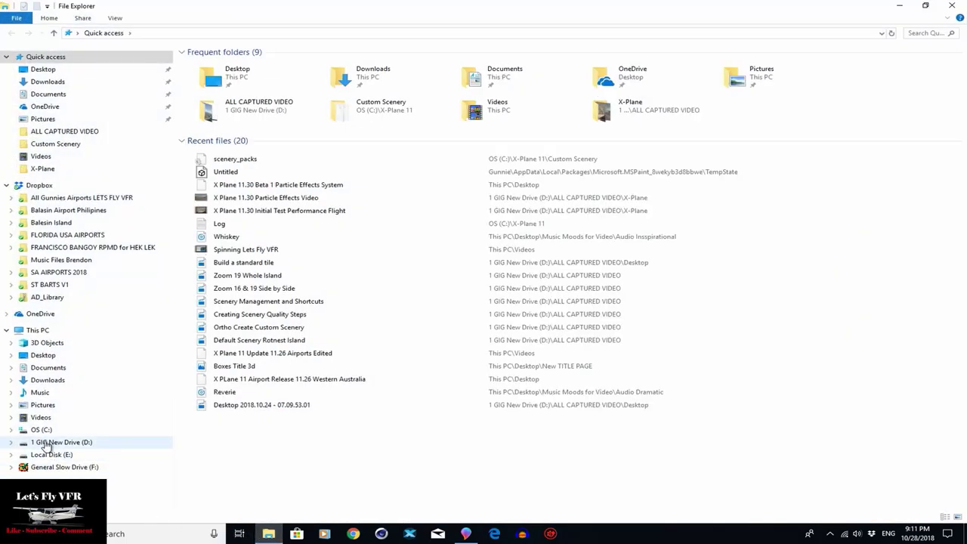
Browse to C:\X-Plane 11\Custom Scenery and open scenery_packs in Notepad.
left_click(42, 429)
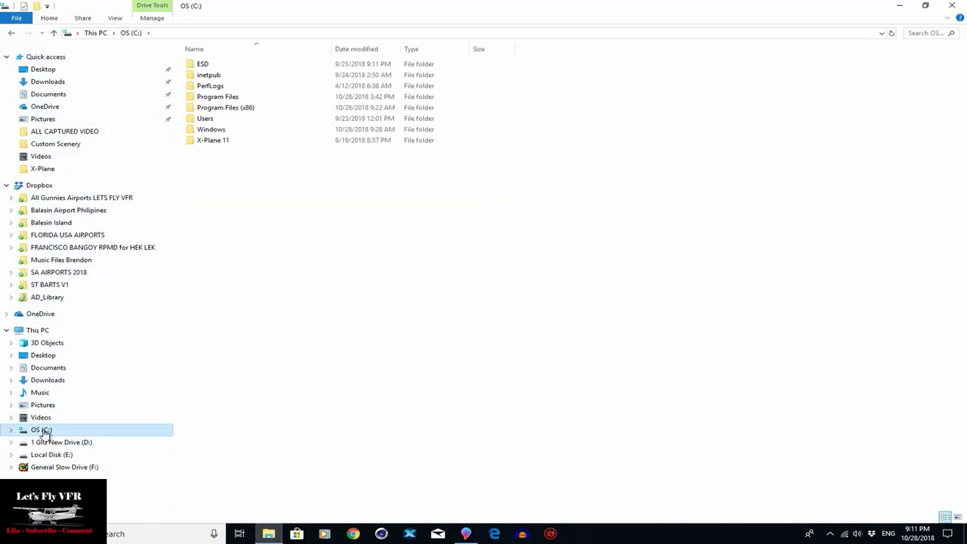
double_click(217, 142)
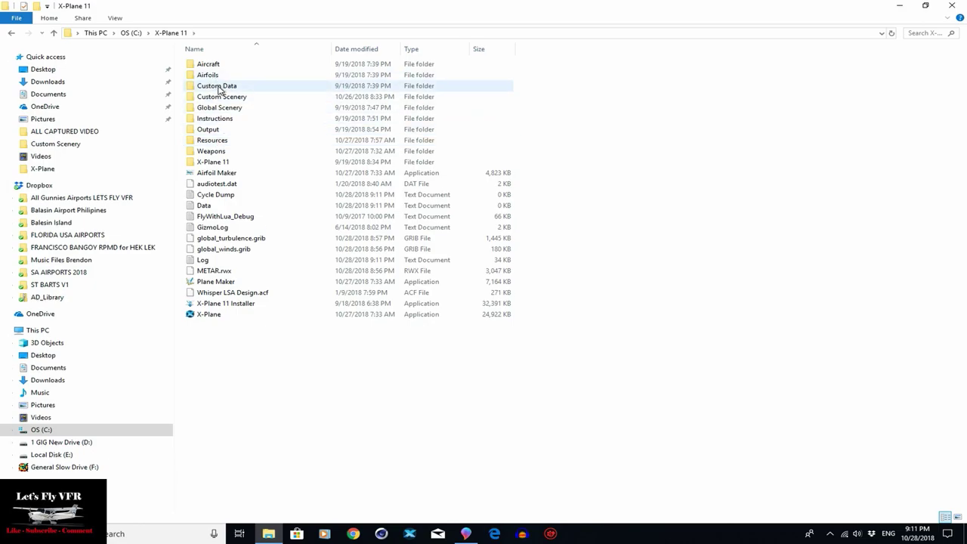
double_click(221, 99)
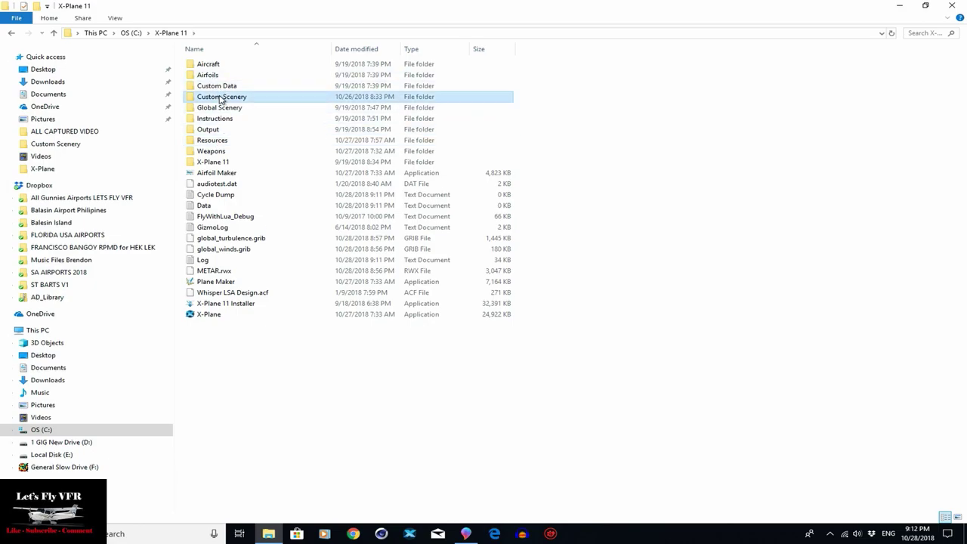
double_click(219, 65)
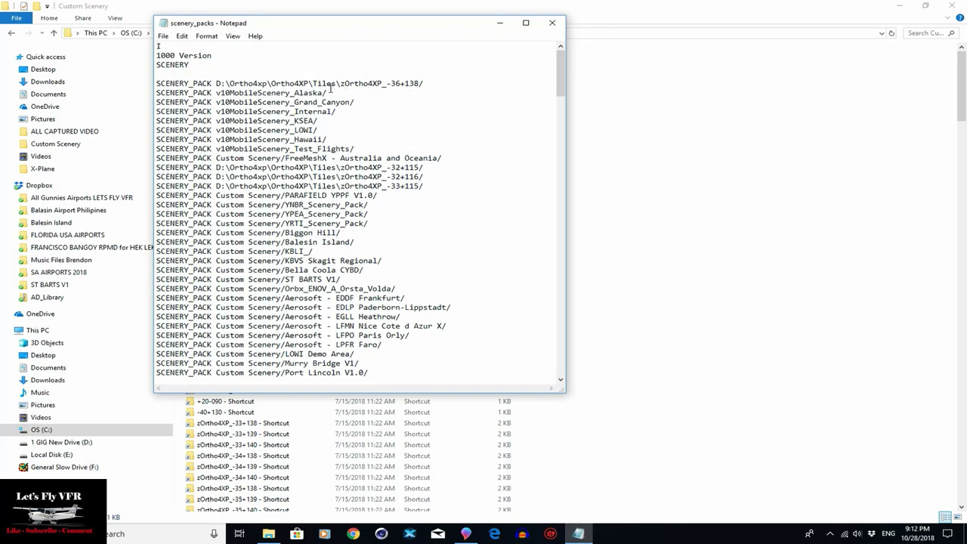
Cut the top zOrtho4XP_-36+138 SCENERY_PACK line and remove the leftover blank line.
left_click_drag(429, 82, 152, 82)
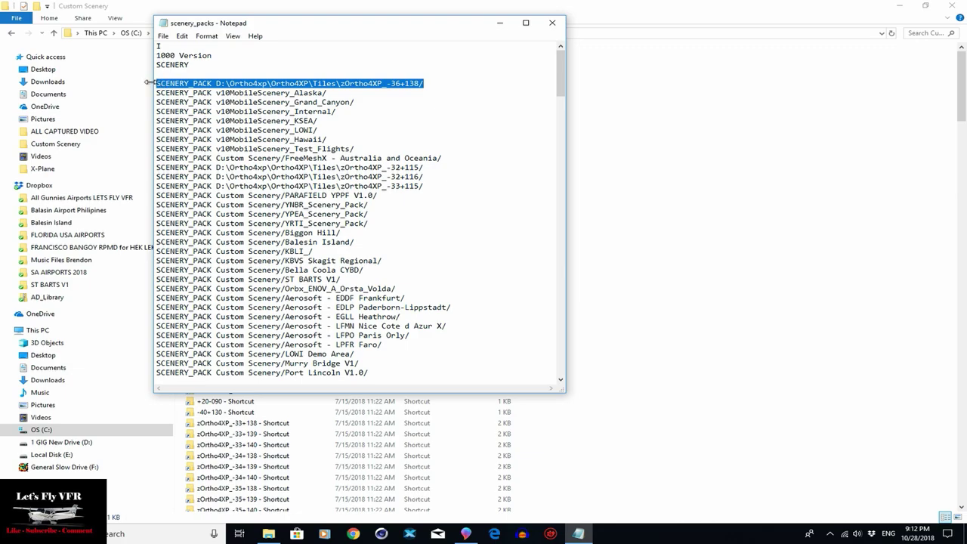
key("ctrl+x")
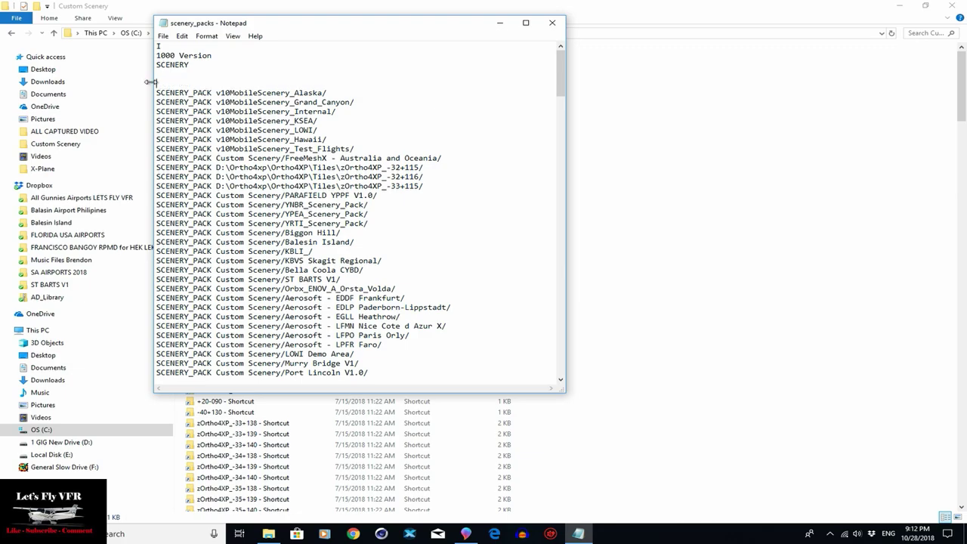
key("Delete")
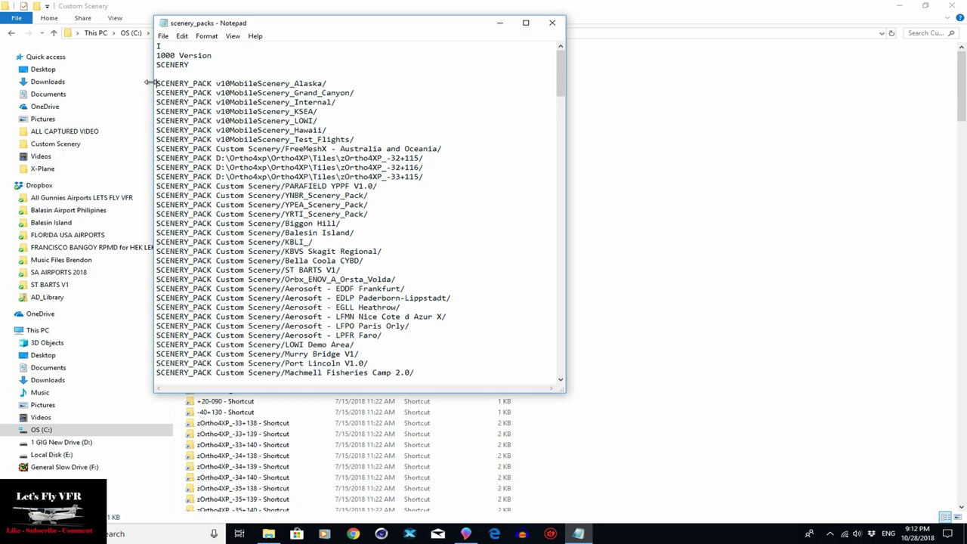
Paste the entry on a new line after the -40+130 tile, save, and close Notepad.
scroll(221, 152, "down", 20)
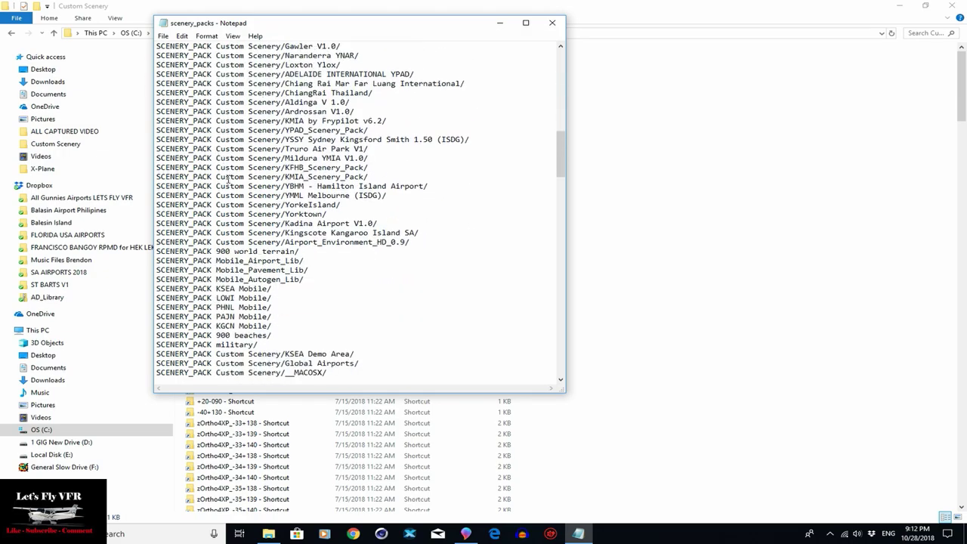
scroll(228, 179, "down", 20)
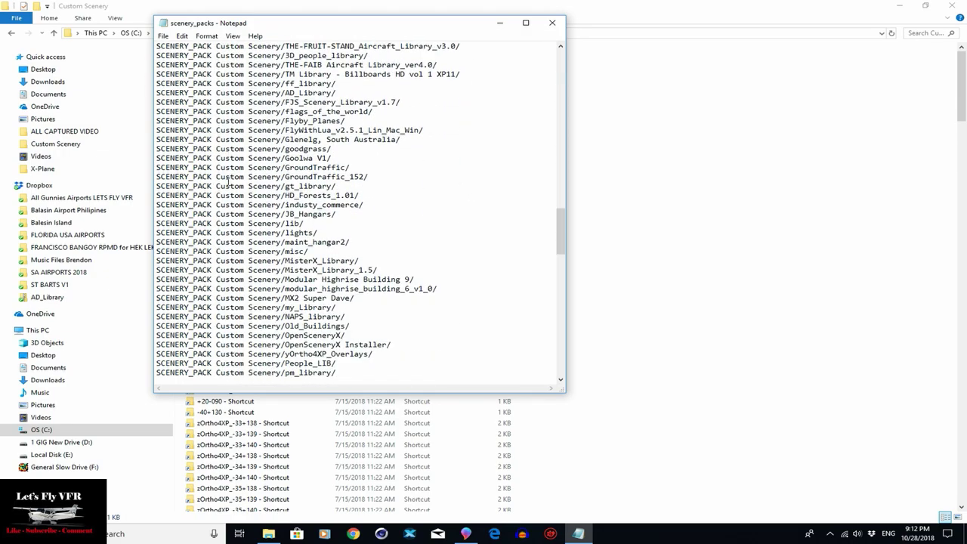
scroll(228, 179, "down", 10)
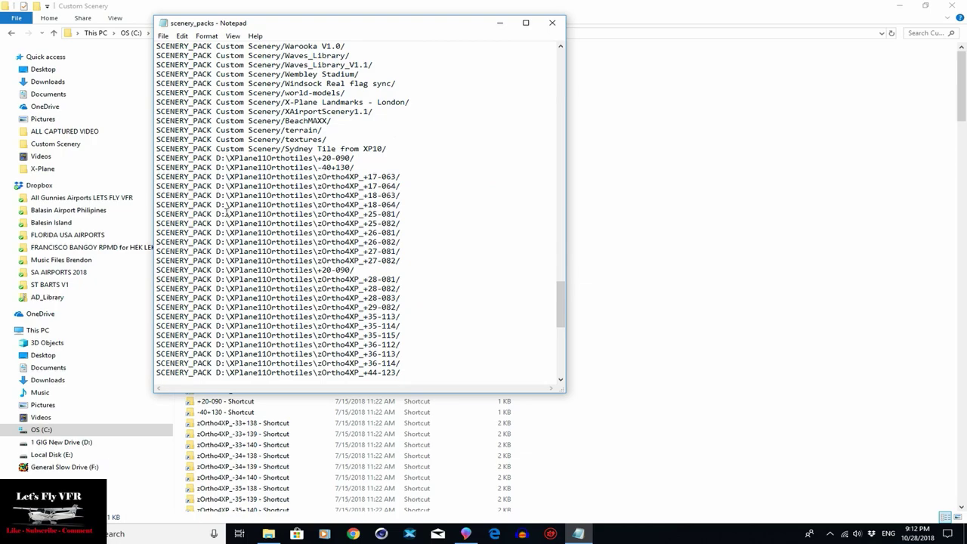
left_click(367, 166)
key("Return")
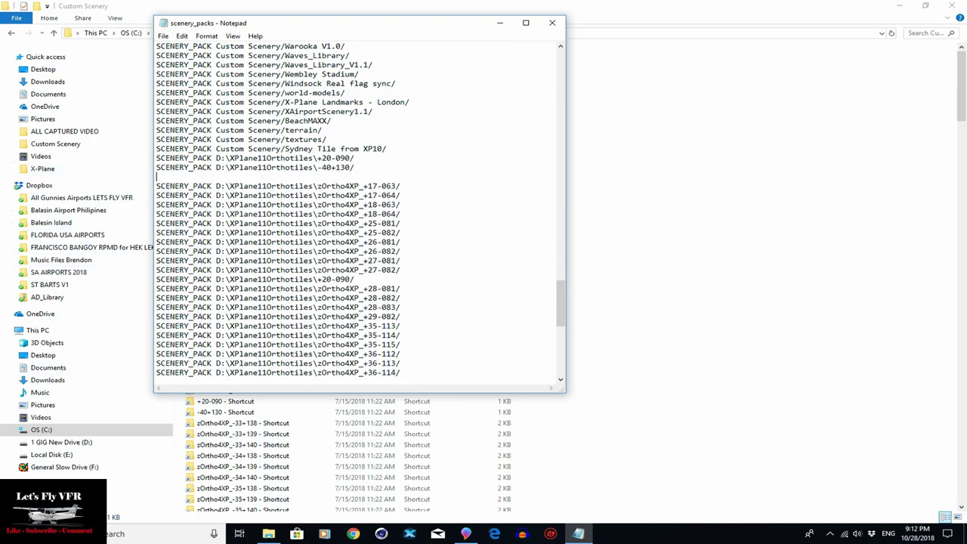
key("ctrl+v")
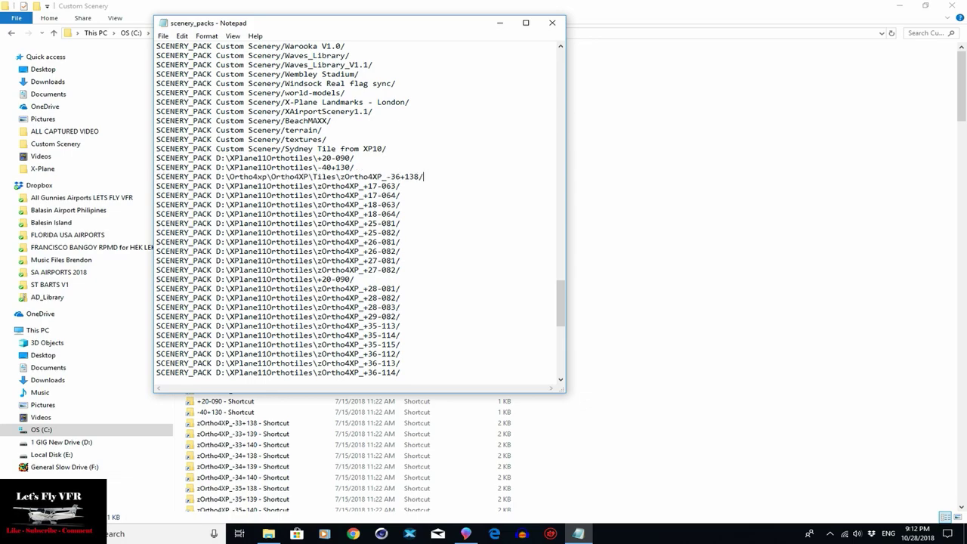
left_click(162, 36)
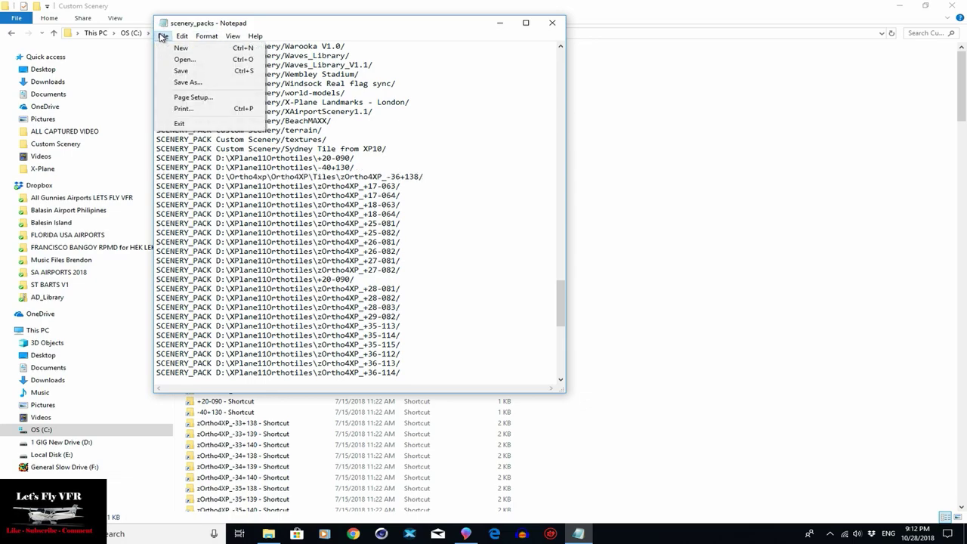
left_click(181, 70)
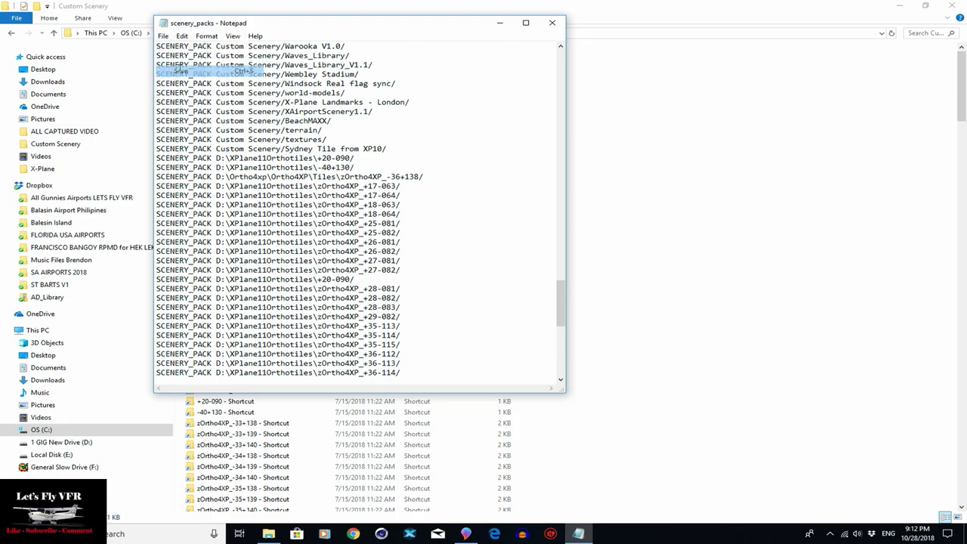
left_click(552, 23)
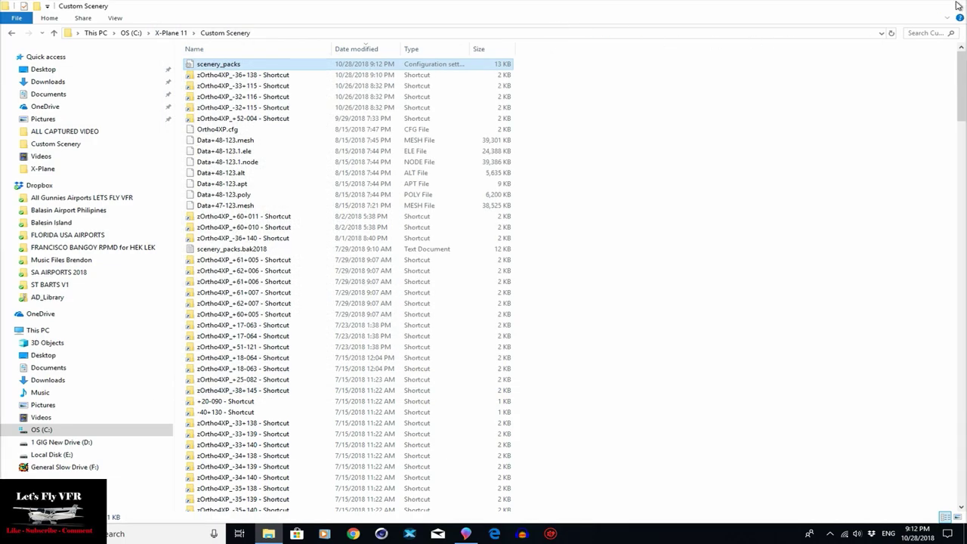